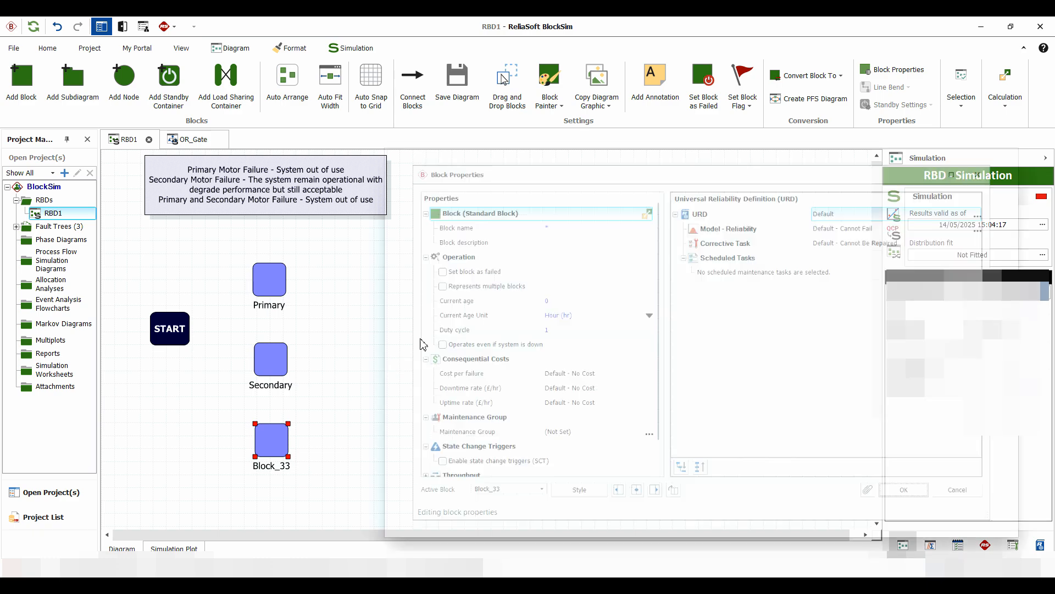
# Rename the lowest block, Block_33, as Primary.
pyautogui.click(547, 215)
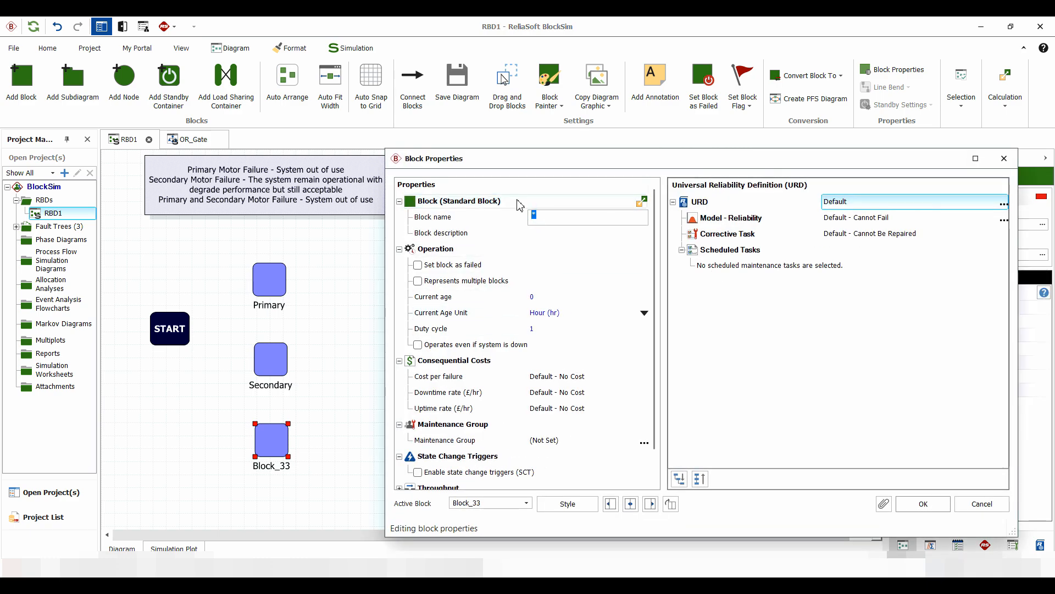
pyautogui.write('Primary')
pyautogui.click(923, 505)
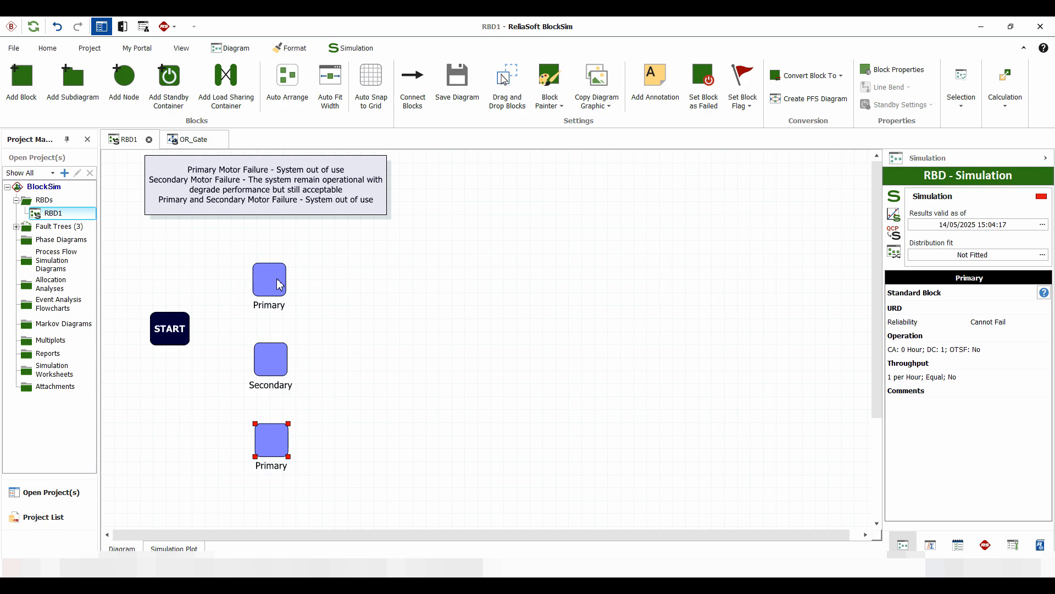
# Create a new mirror group named Primary with no category.
pyautogui.click(89, 48)
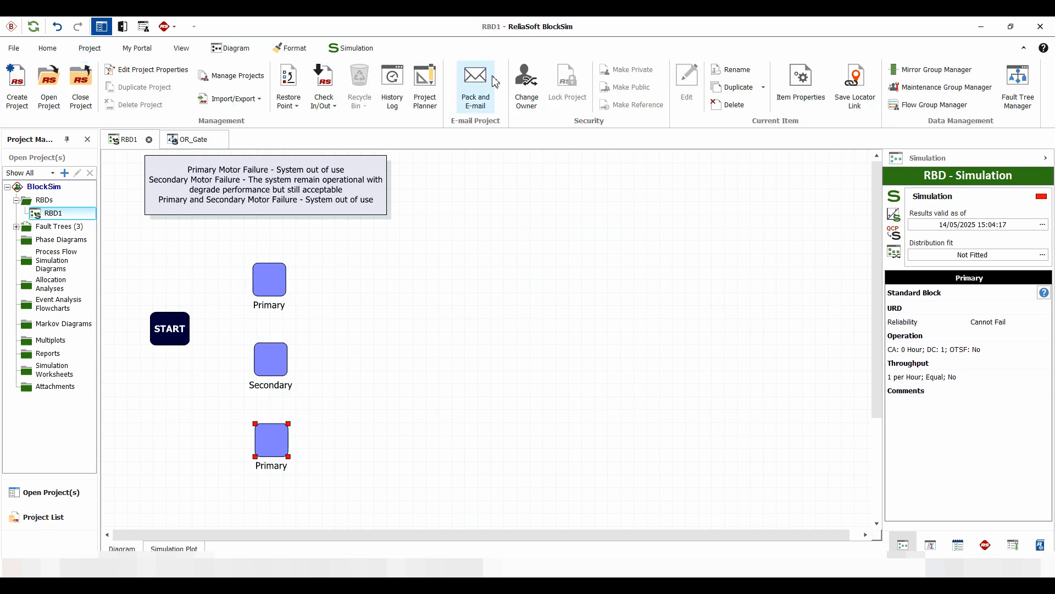
pyautogui.click(927, 70)
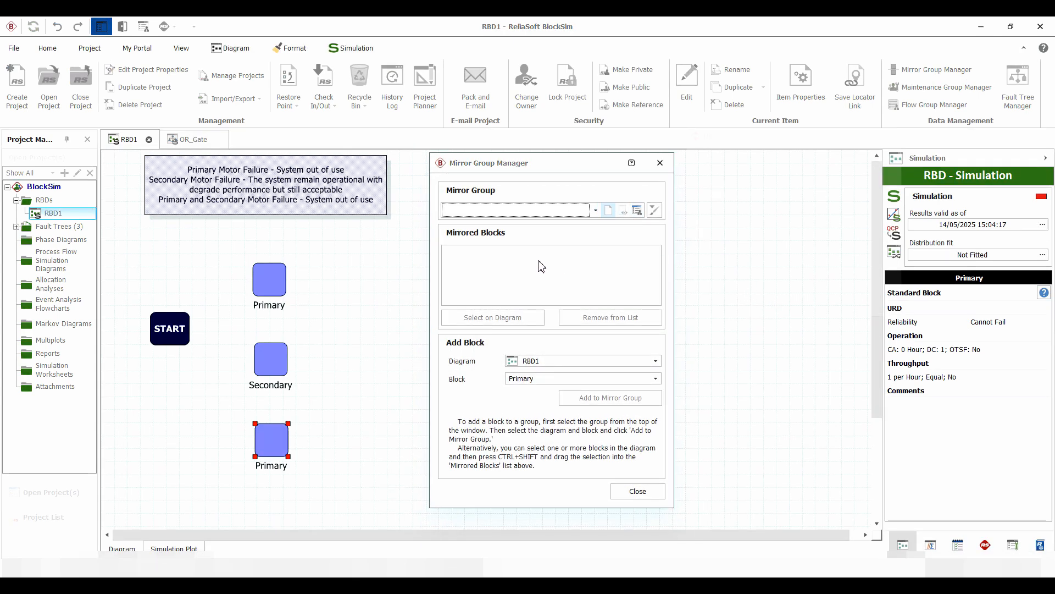
pyautogui.doubleClick(719, 165)
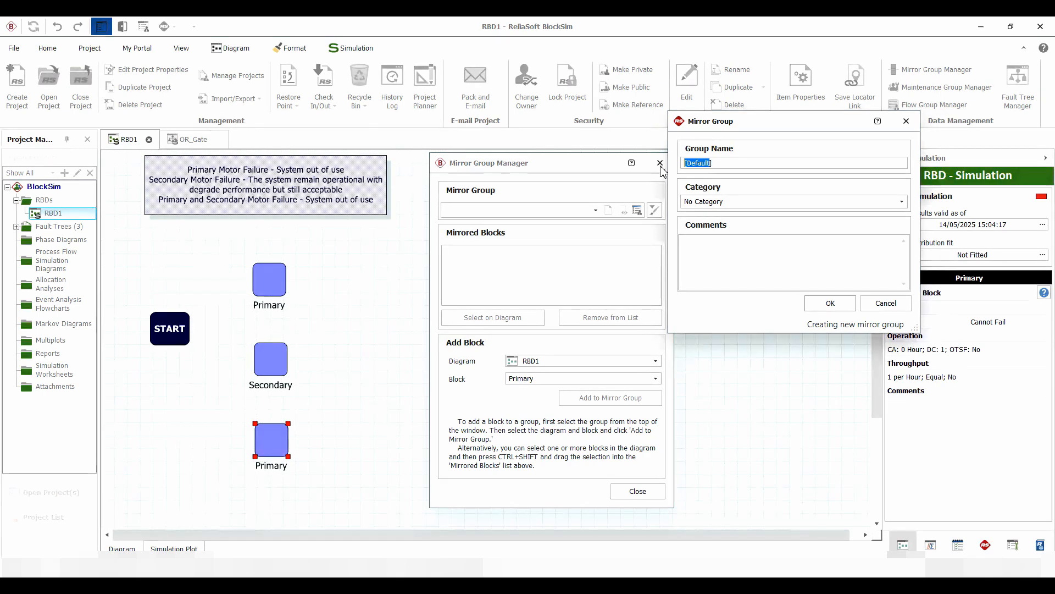
pyautogui.write('Primary')
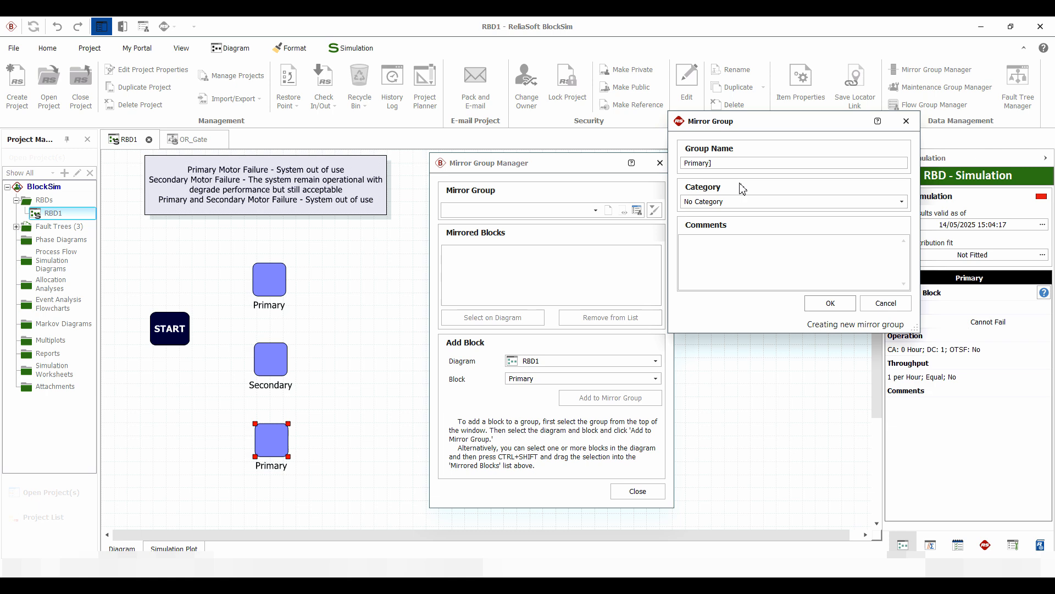
pyautogui.click(830, 303)
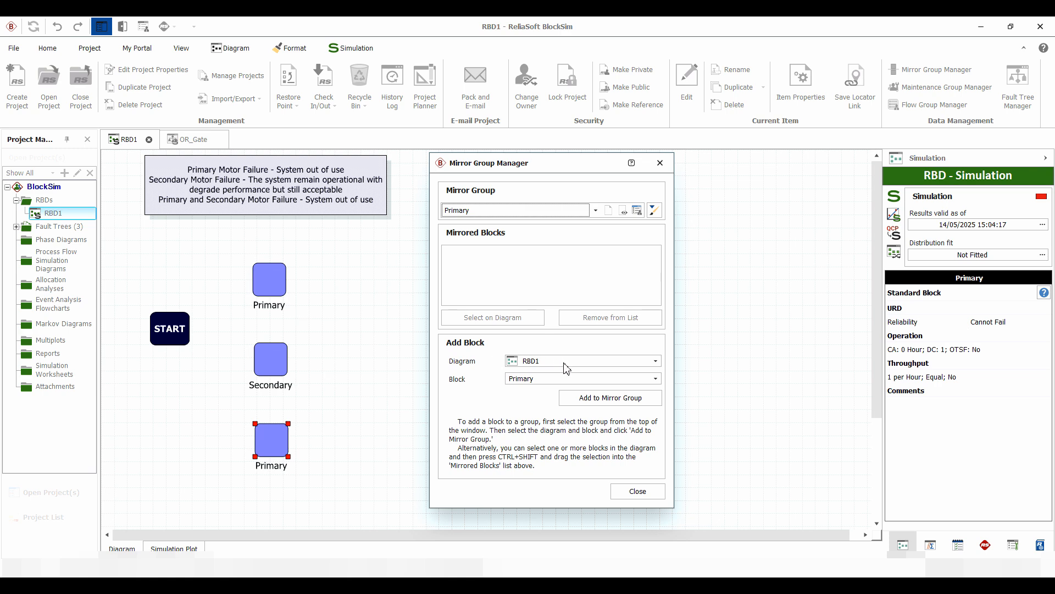
# Add the lower and upper Primary blocks of RBD1 to the Primary mirror group and close the group manager.
pyautogui.click(602, 398)
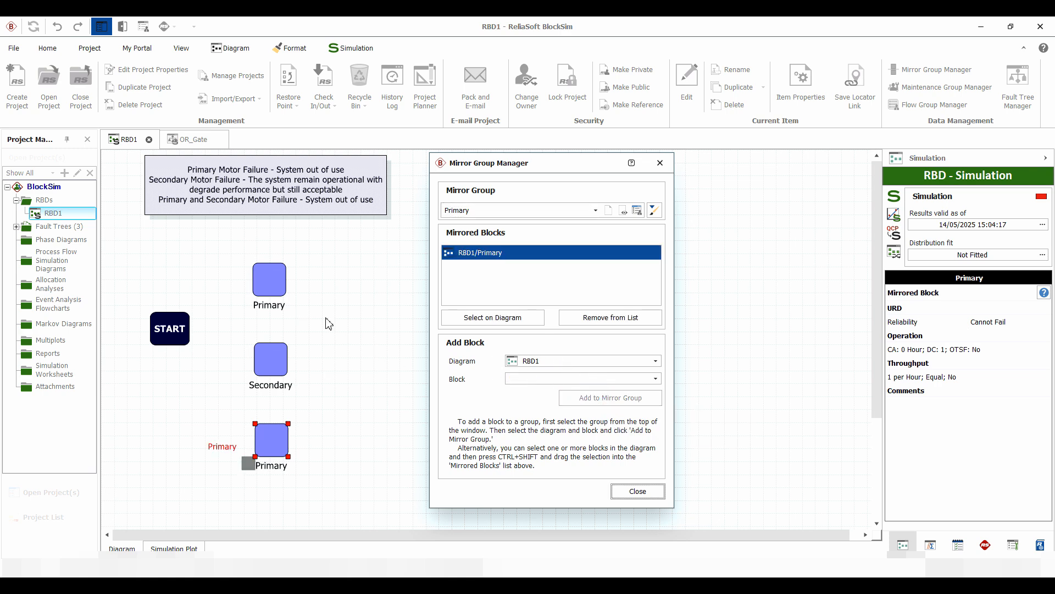
pyautogui.click(274, 286)
pyautogui.click(591, 400)
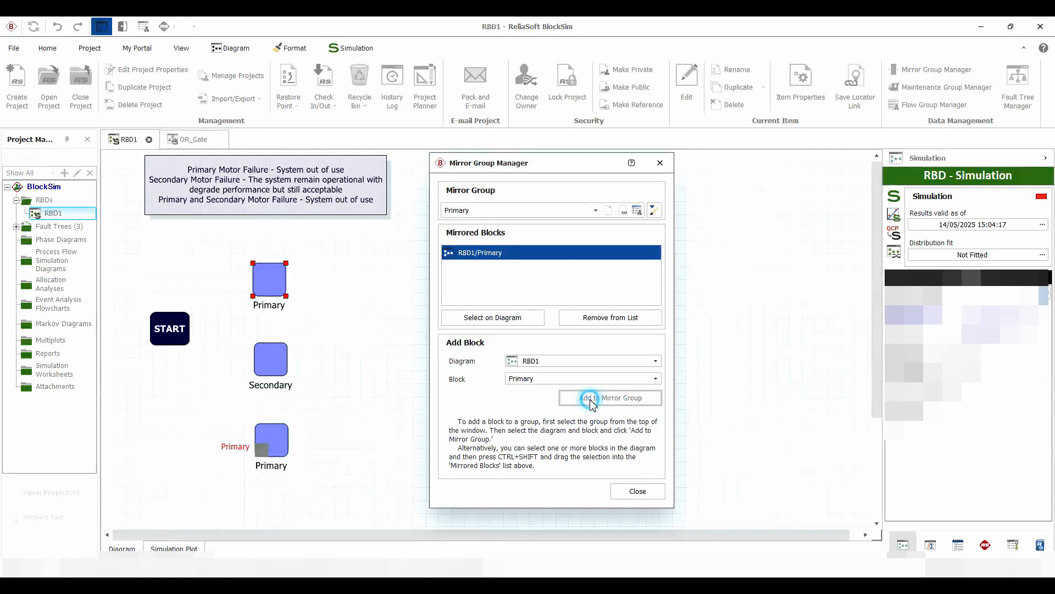
pyautogui.click(636, 491)
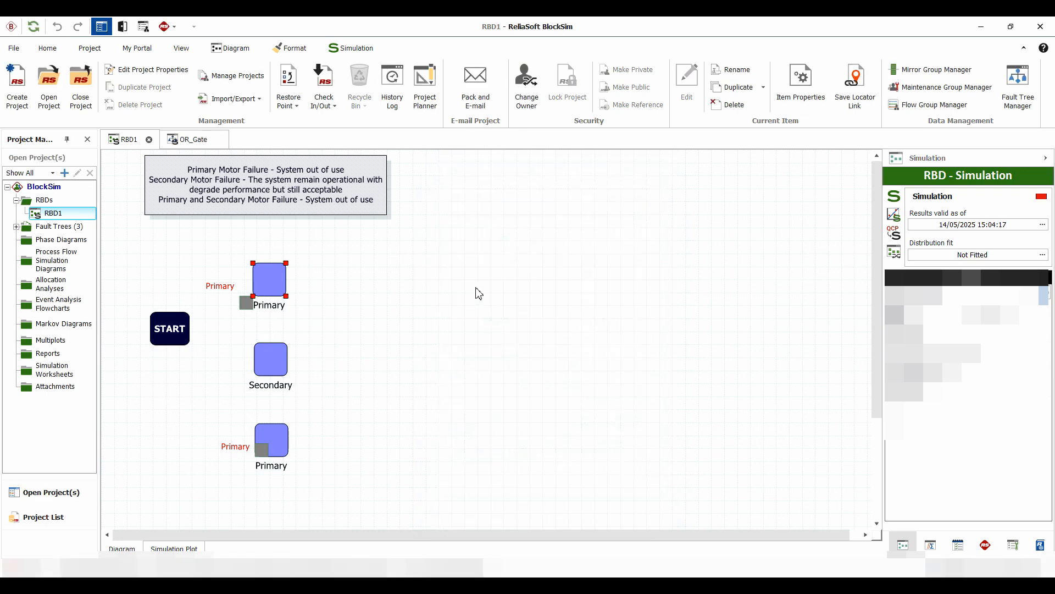
pyautogui.click(372, 336)
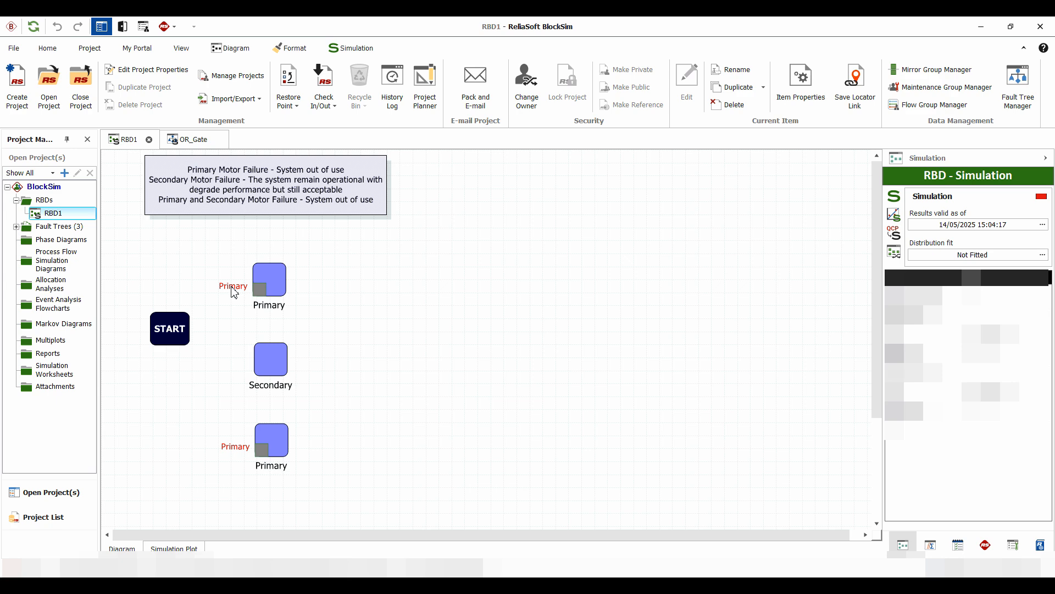
# Assign the Primary Motor reliability definition to the upper Primary block, and review the Secondary block's properties.
pyautogui.click(269, 282)
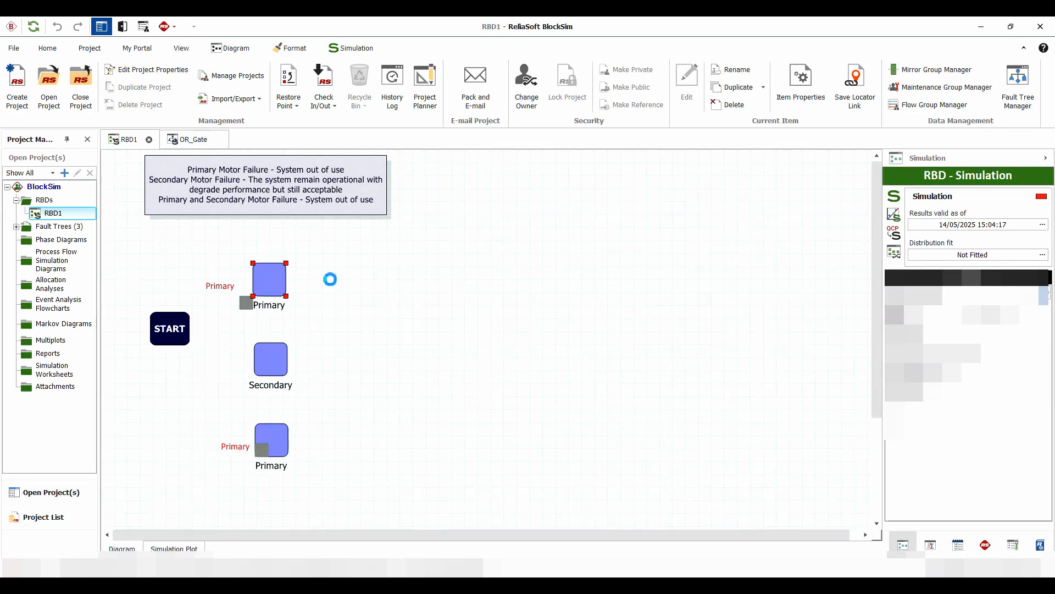
pyautogui.press('Return')
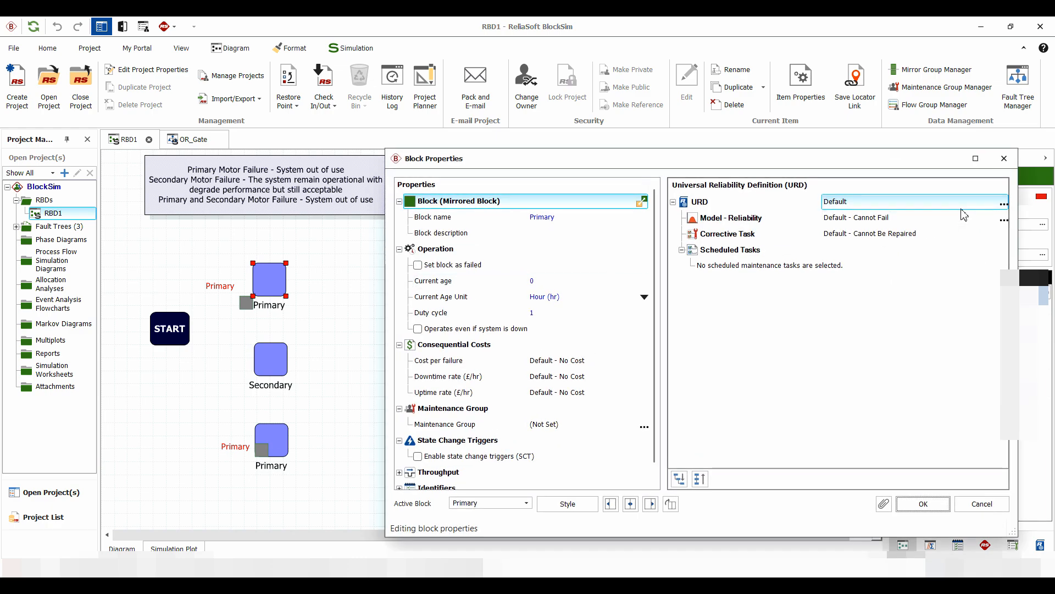
pyautogui.click(917, 201)
pyautogui.click(1002, 203)
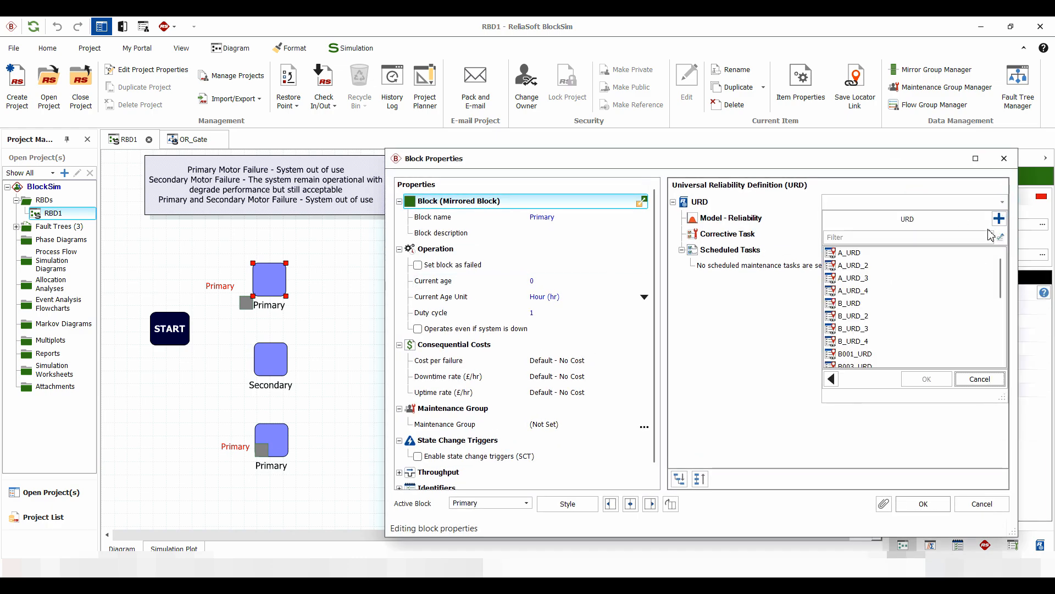
pyautogui.moveTo(1004, 269); pyautogui.dragTo(1012, 346)
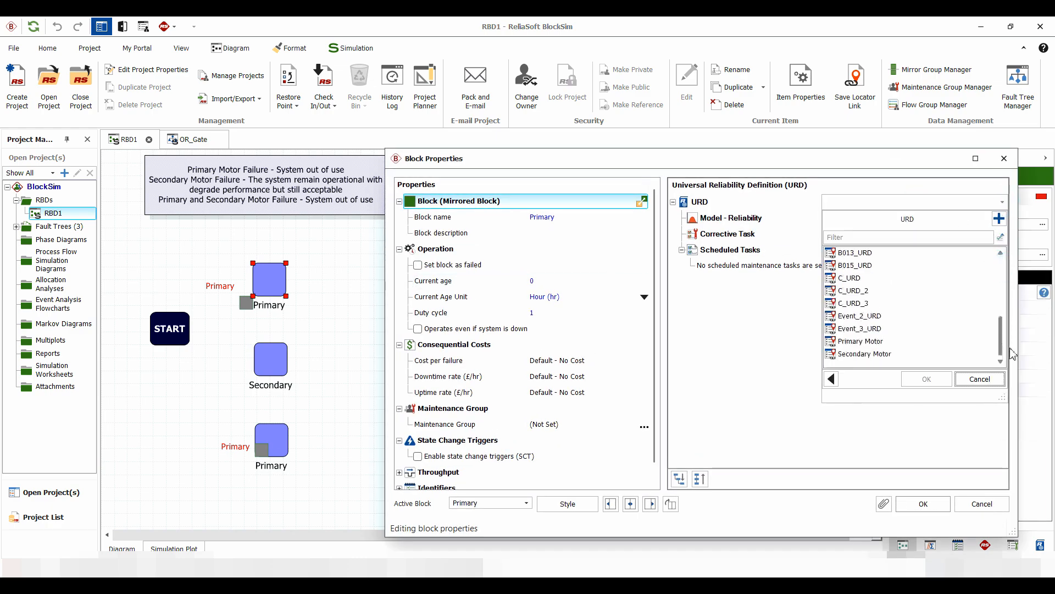
pyautogui.click(853, 343)
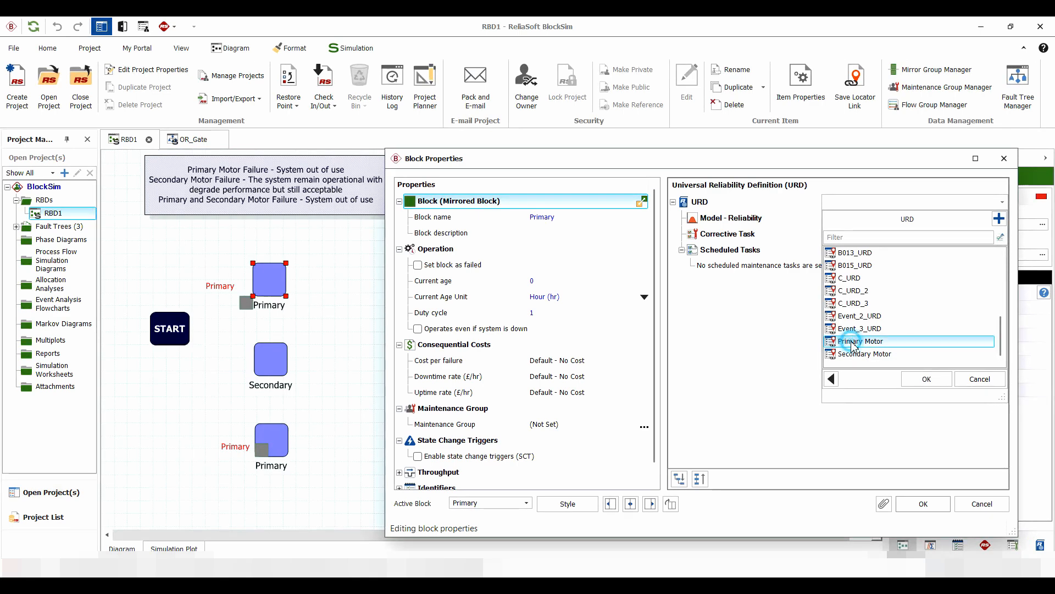
pyautogui.click(927, 379)
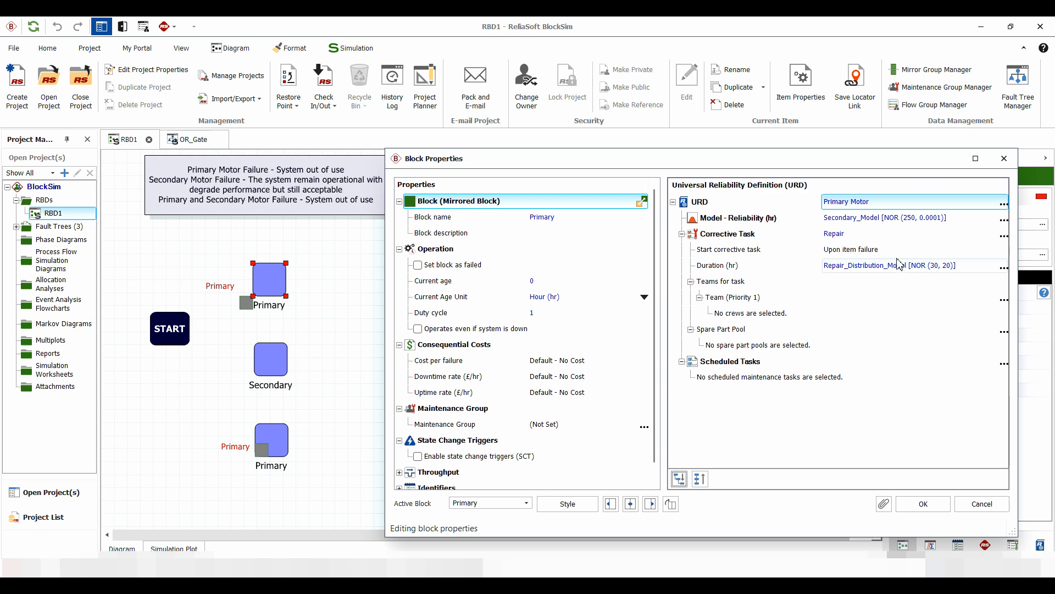
pyautogui.click(923, 503)
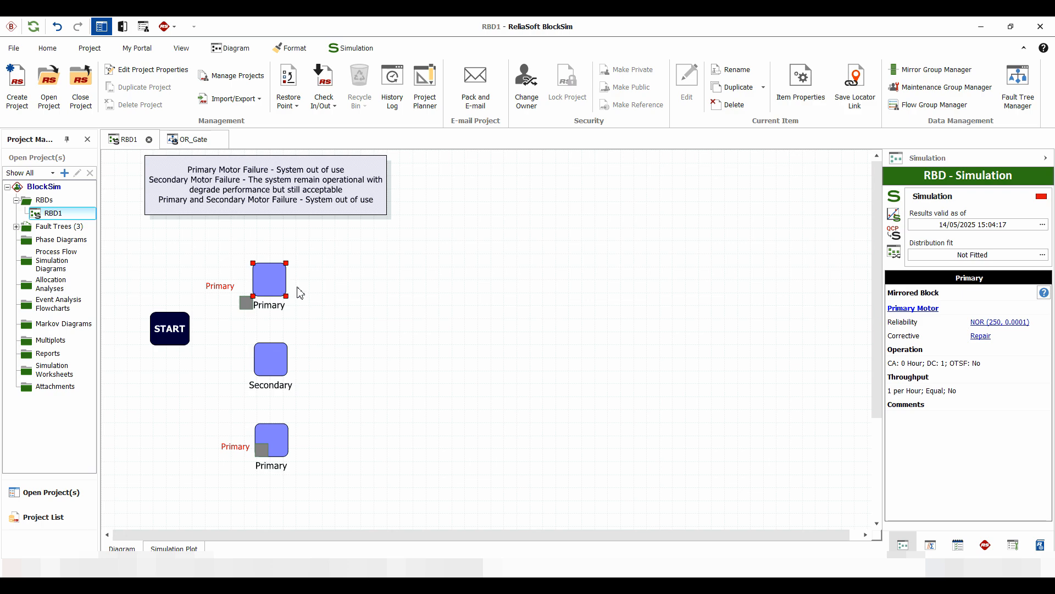
pyautogui.doubleClick(275, 367)
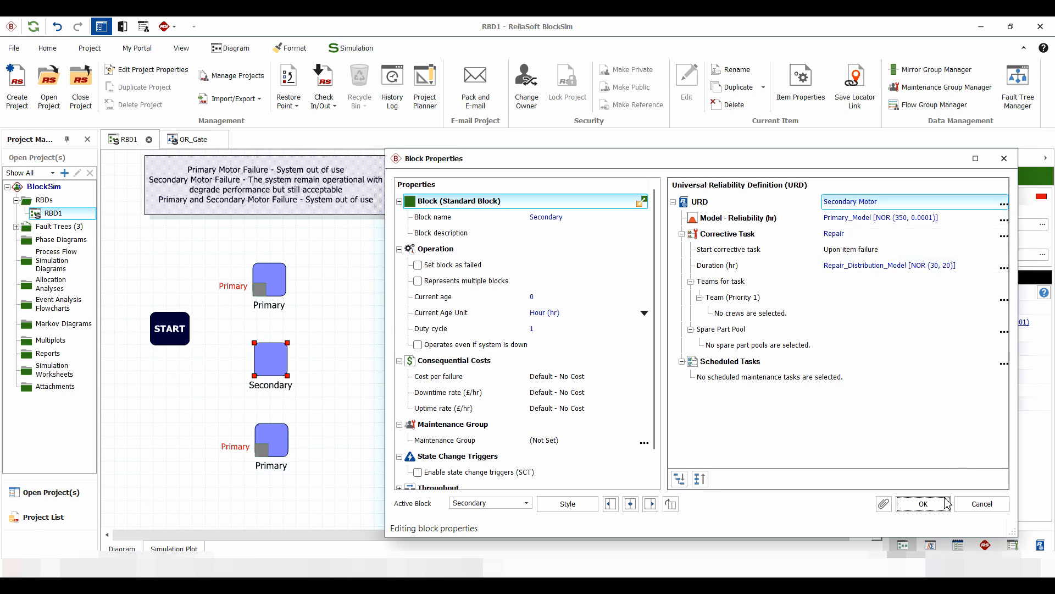
pyautogui.click(926, 503)
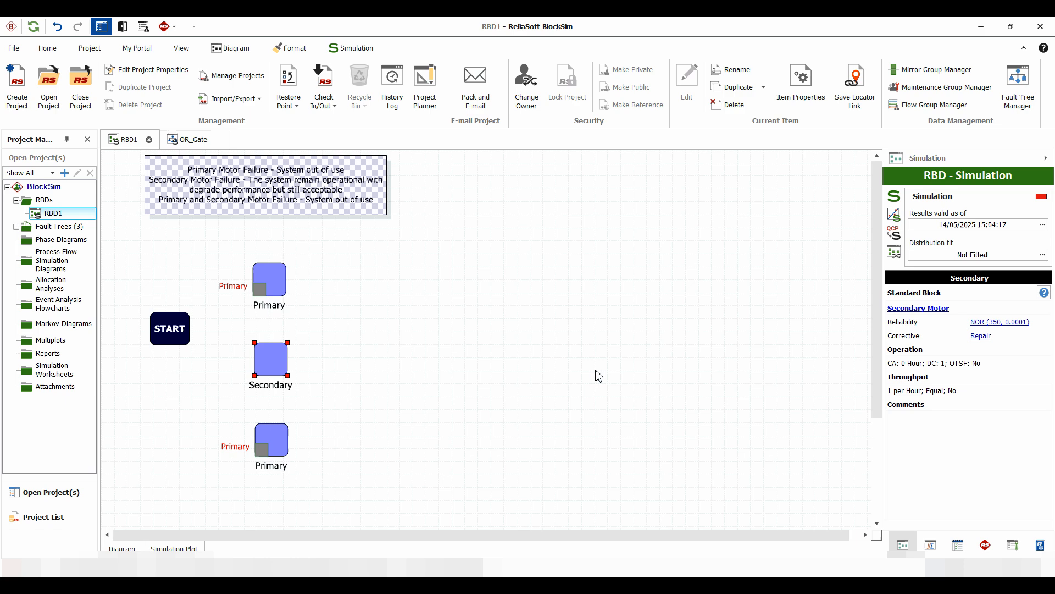
# Add a node to the right of the upper Primary and Secondary blocks and set its number of paths required to 2.
pyautogui.click(216, 45)
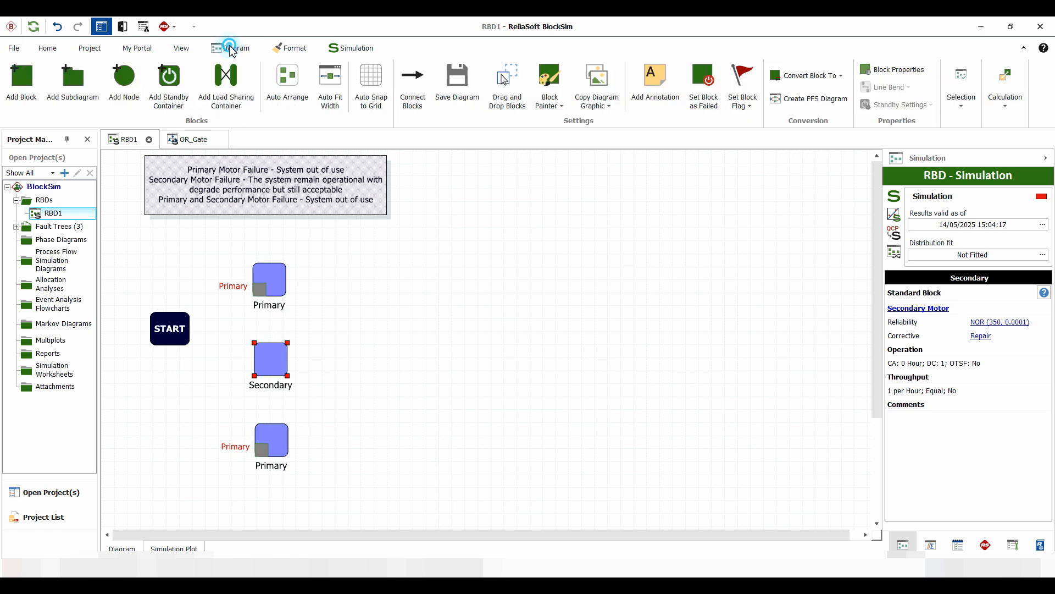
pyautogui.click(124, 79)
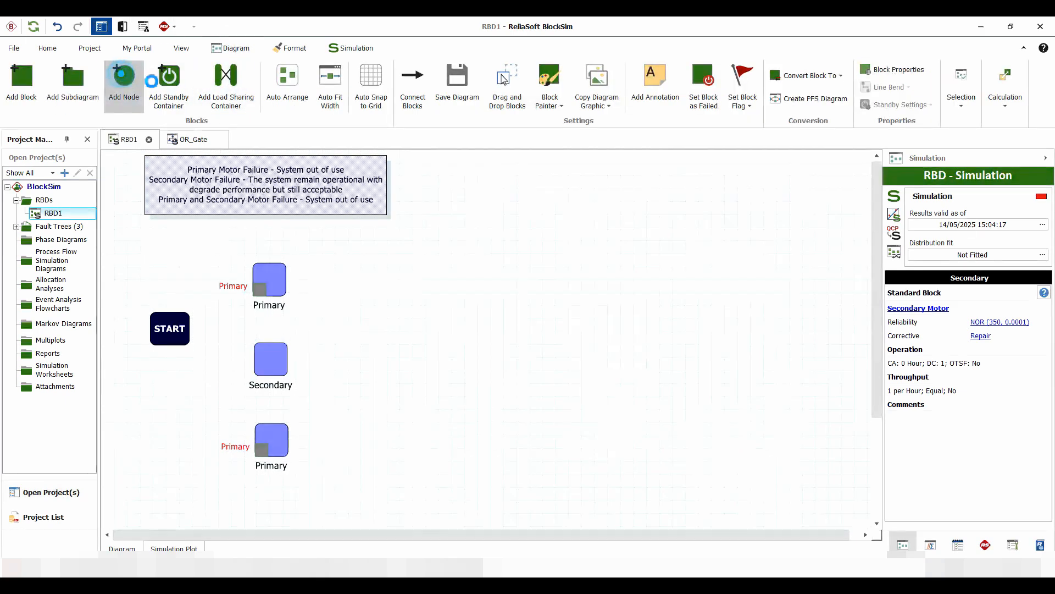
pyautogui.moveTo(327, 358); pyautogui.dragTo(377, 309)
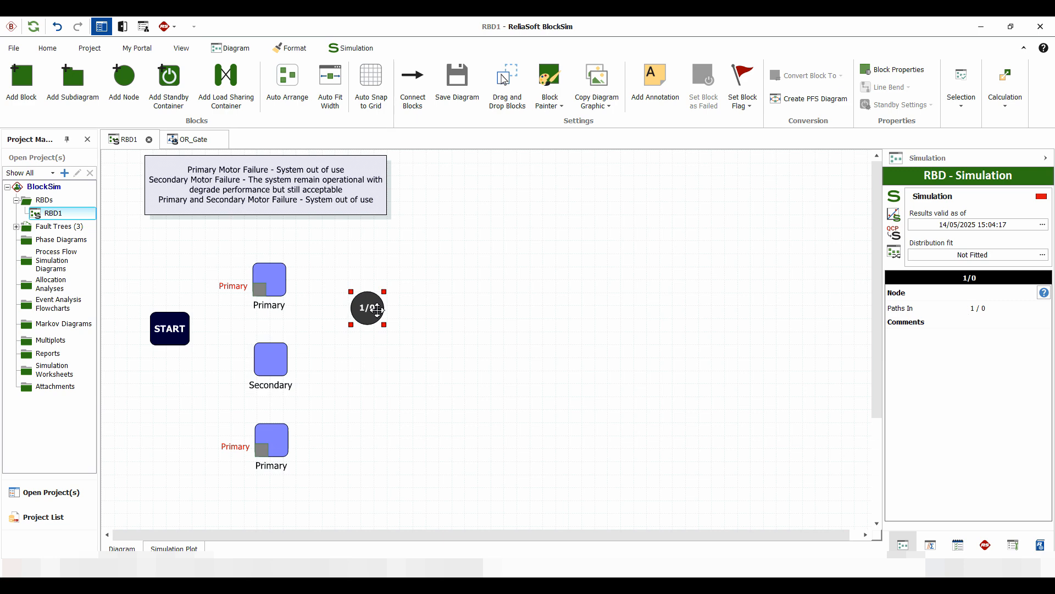
pyautogui.doubleClick(373, 313)
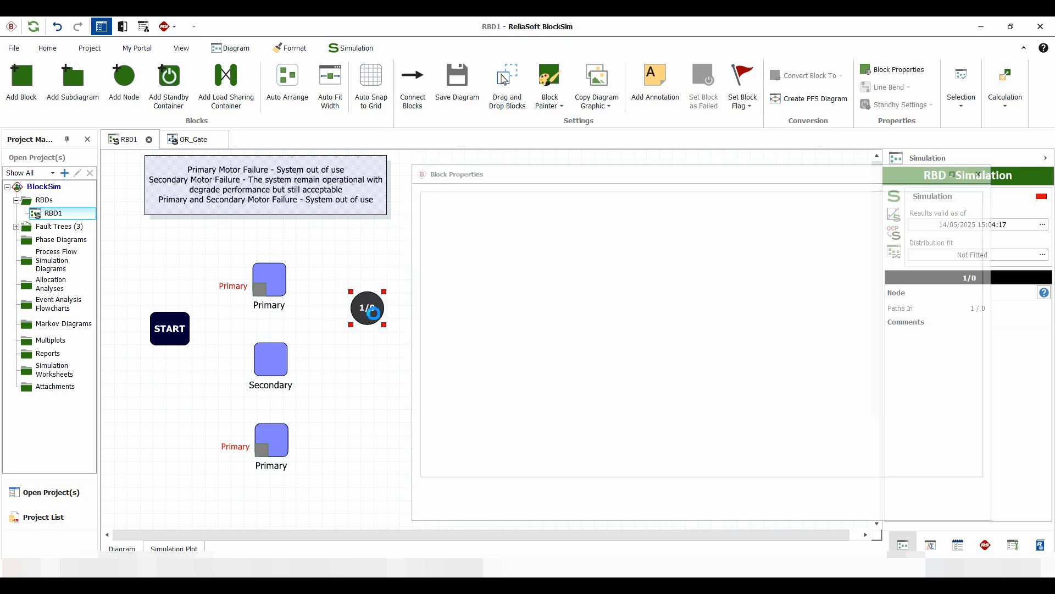
pyautogui.click(712, 264)
pyautogui.doubleClick(712, 265)
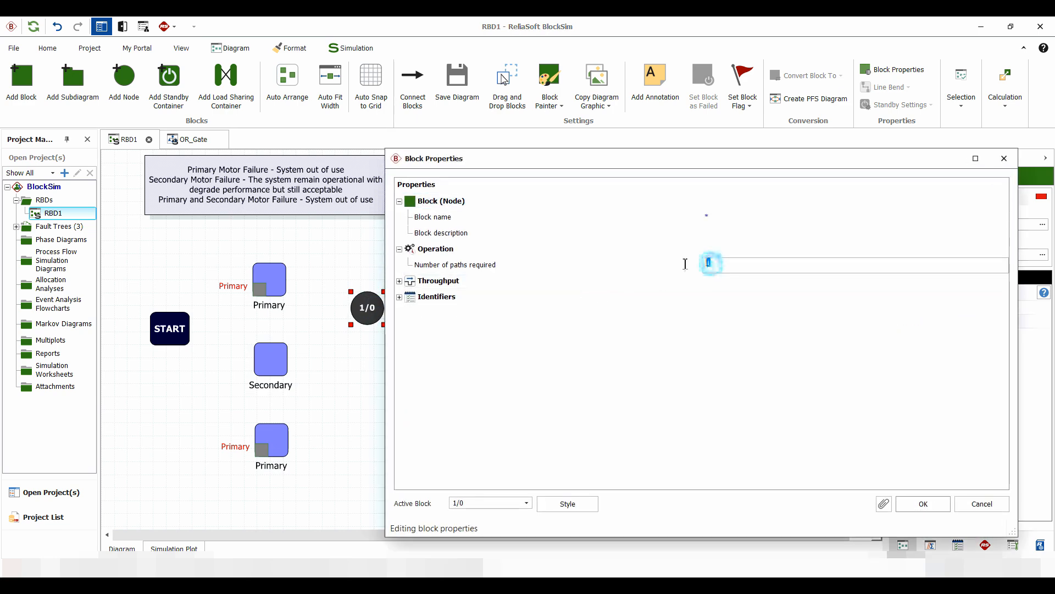
pyautogui.write('2')
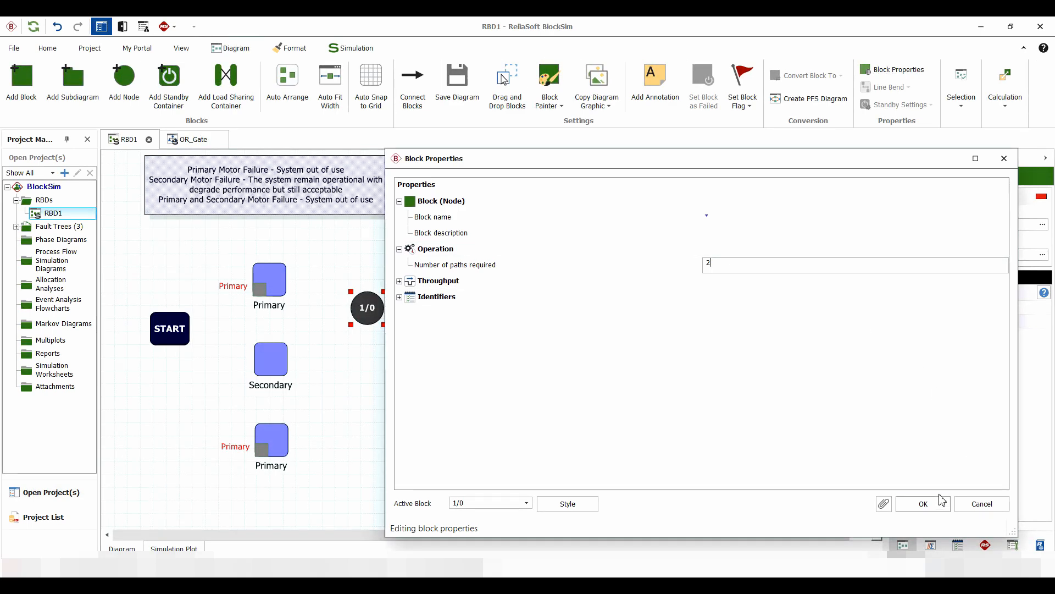
pyautogui.click(923, 504)
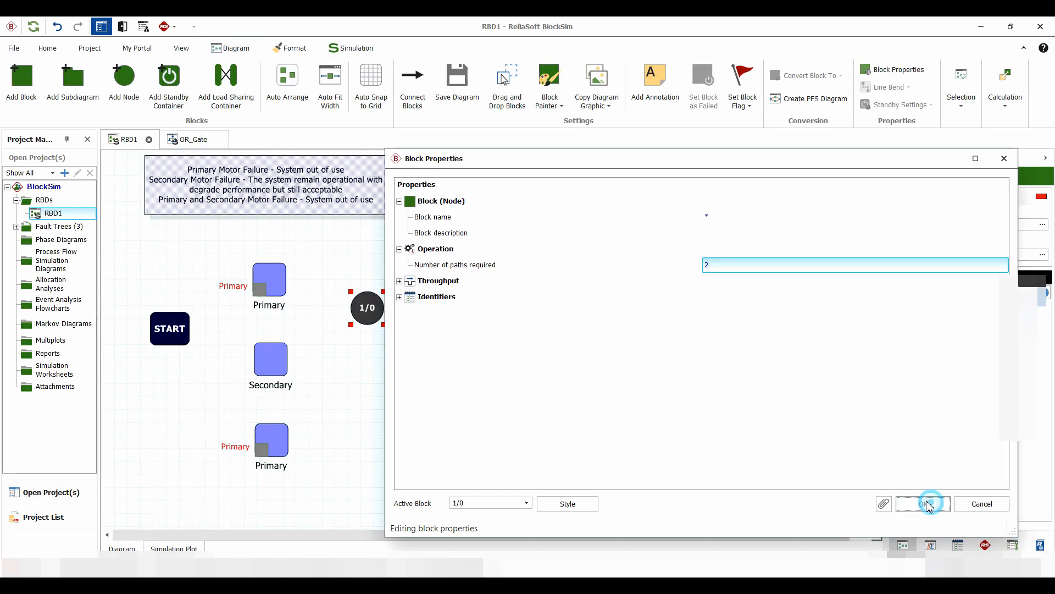
# Connect START to the upper Primary and Secondary blocks, and connect both blocks to the node.
pyautogui.click(412, 83)
pyautogui.moveTo(184, 329); pyautogui.dragTo(270, 281)
pyautogui.moveTo(190, 328); pyautogui.dragTo(273, 359)
pyautogui.moveTo(269, 281); pyautogui.dragTo(362, 308)
pyautogui.moveTo(271, 358); pyautogui.dragTo(378, 316)
pyautogui.moveTo(436, 333); pyautogui.dragTo(429, 328)
pyautogui.press('Escape')
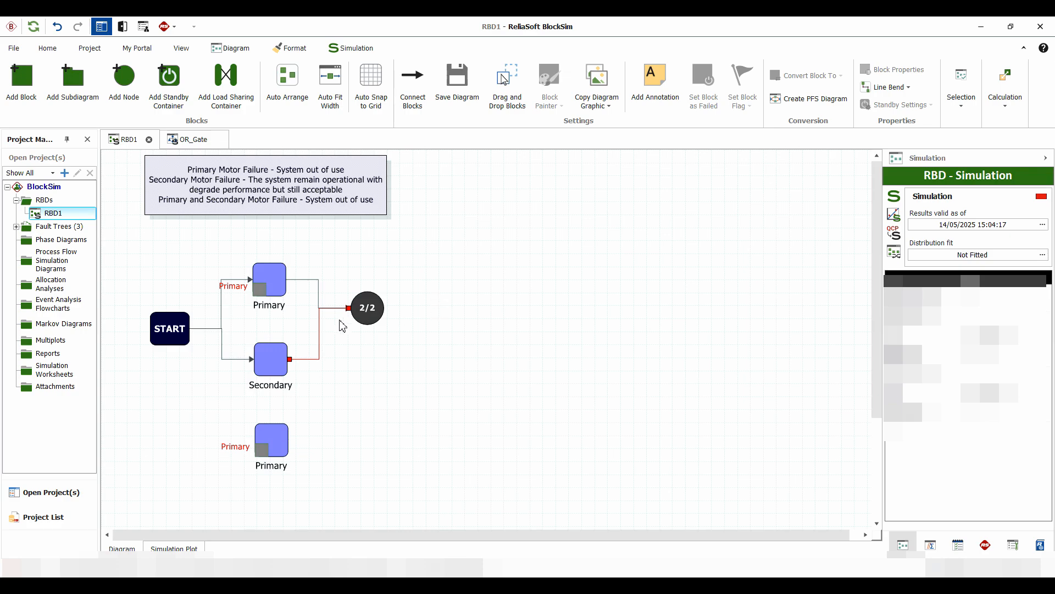
# Add a second node at the lower right, connecting START through the lower Primary block to it and the first node to it.
pyautogui.click(123, 77)
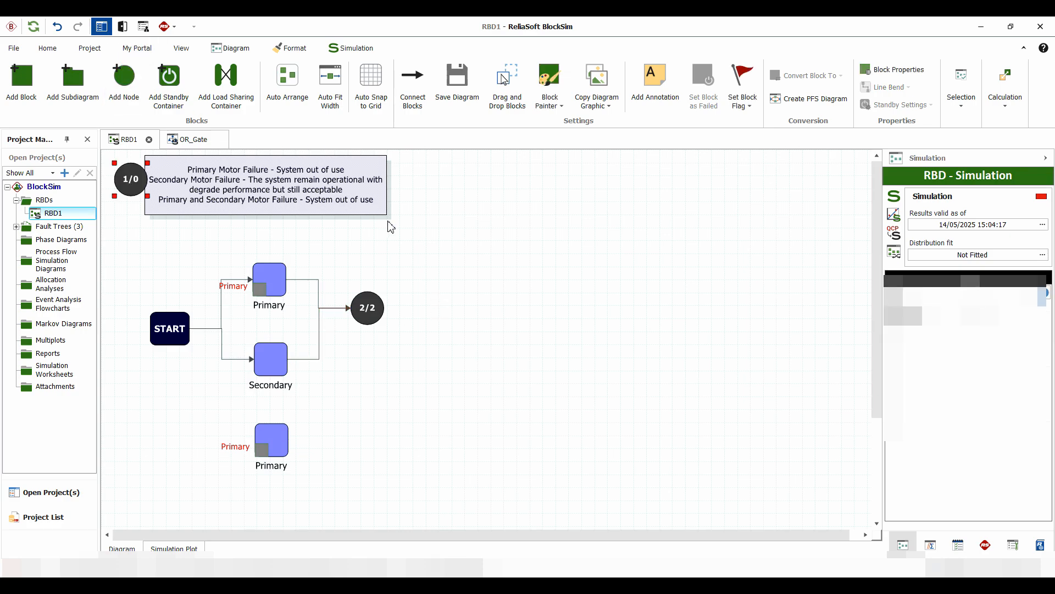
pyautogui.moveTo(136, 176); pyautogui.dragTo(429, 396)
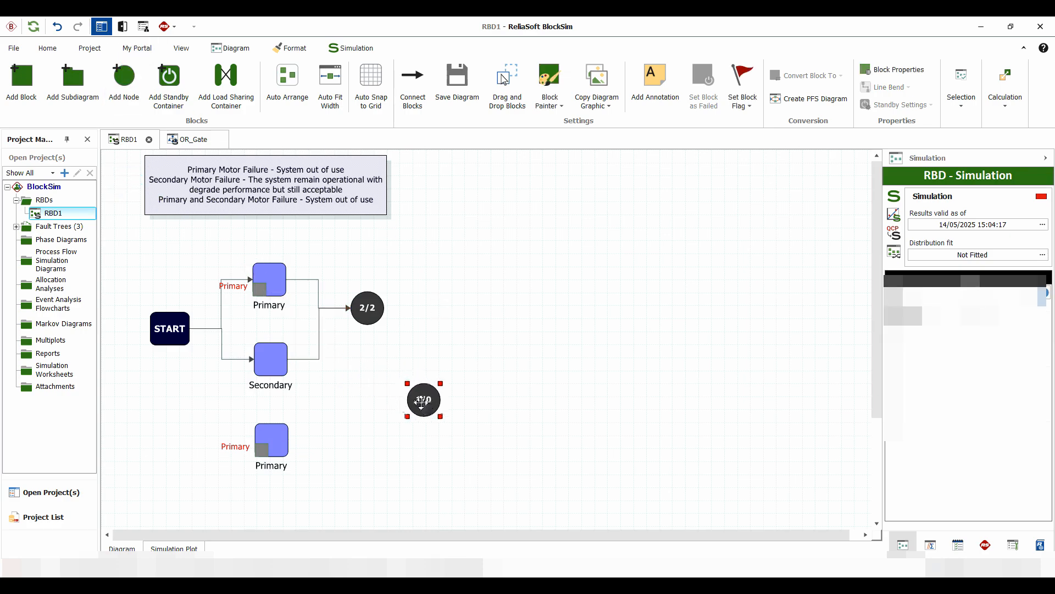
pyautogui.click(412, 83)
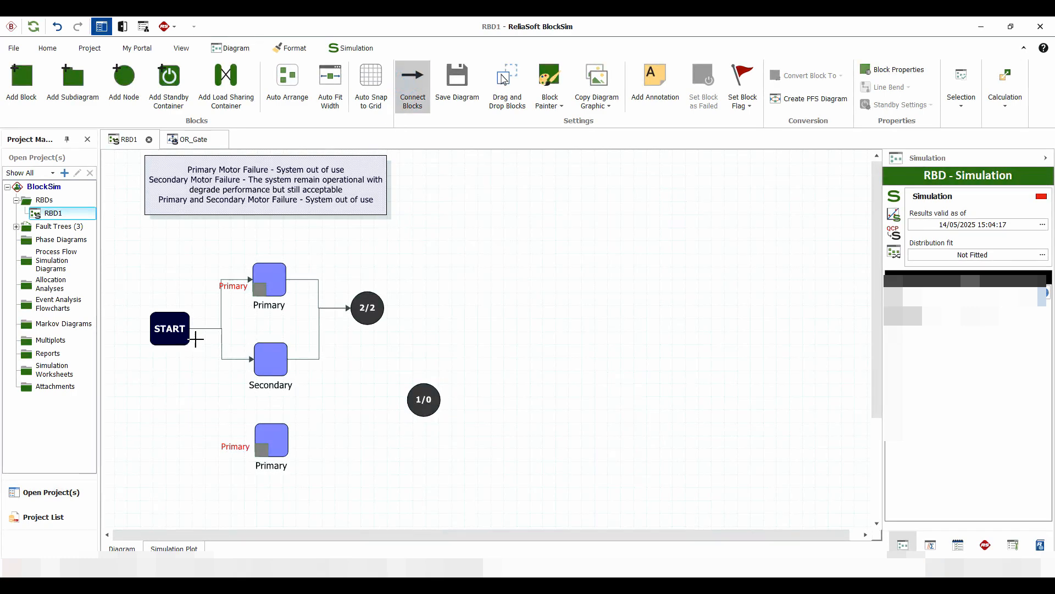
pyautogui.moveTo(181, 330); pyautogui.dragTo(423, 401)
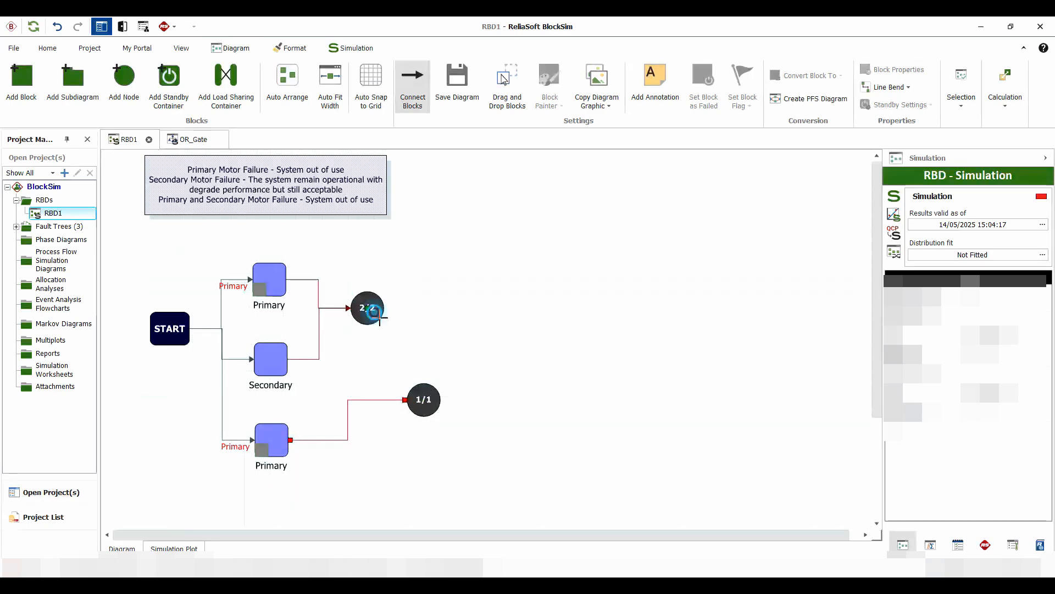
pyautogui.moveTo(365, 308); pyautogui.dragTo(423, 400)
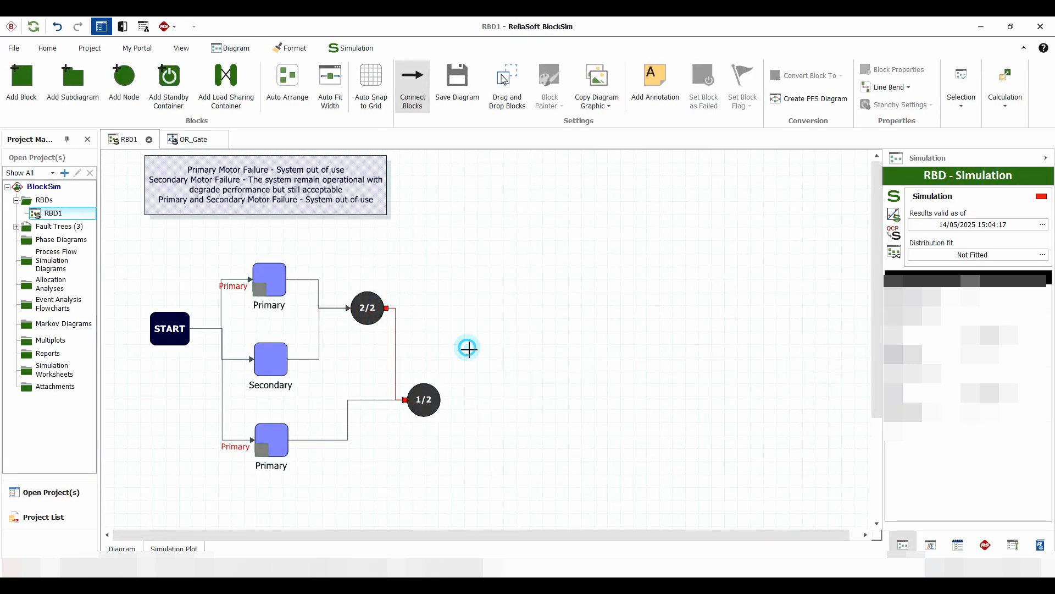
pyautogui.press('Escape')
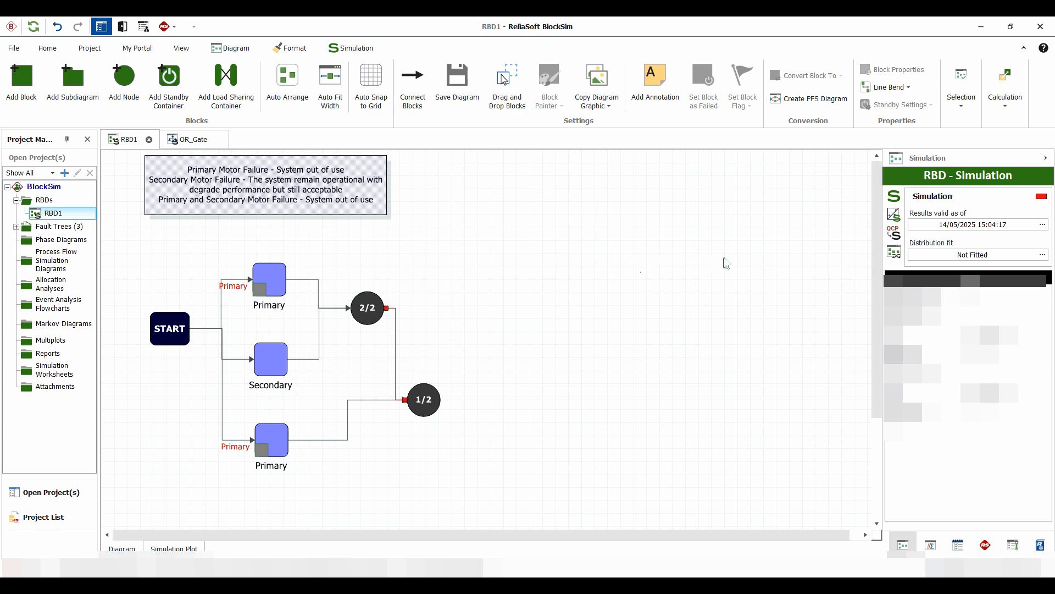
# Run the maintainability/availability simulation with a 1000-hour end time and 500 simulations, and close the simulation dialog once it finishes.
pyautogui.click(894, 198)
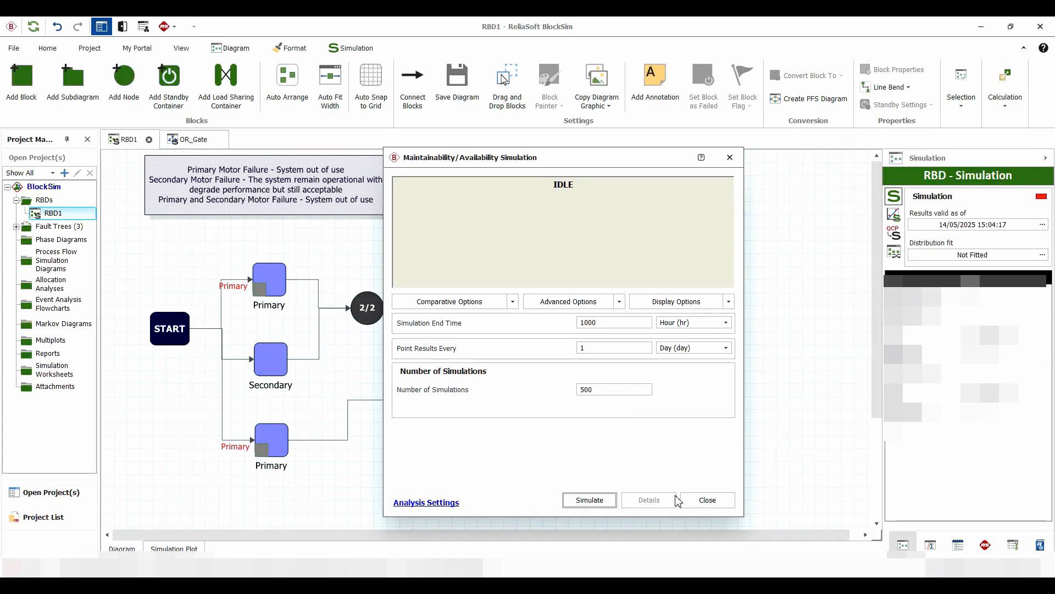
pyautogui.click(590, 500)
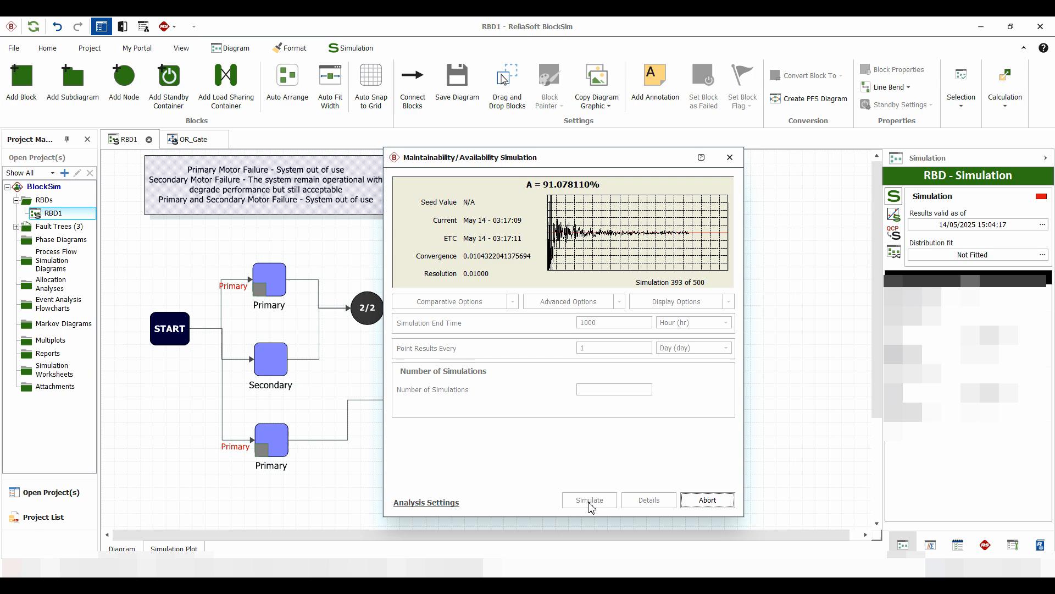
pyautogui.click(707, 499)
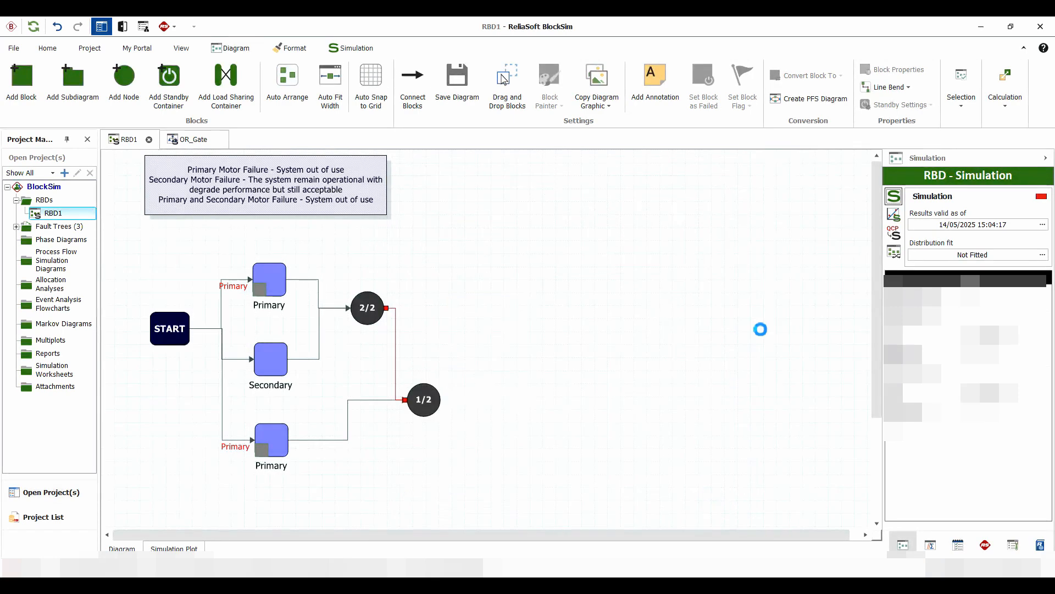
# Plot the simulation's Block Up/Down results, including the Primary block alongside Secondary and the system, and compare their downtimes.
pyautogui.click(893, 216)
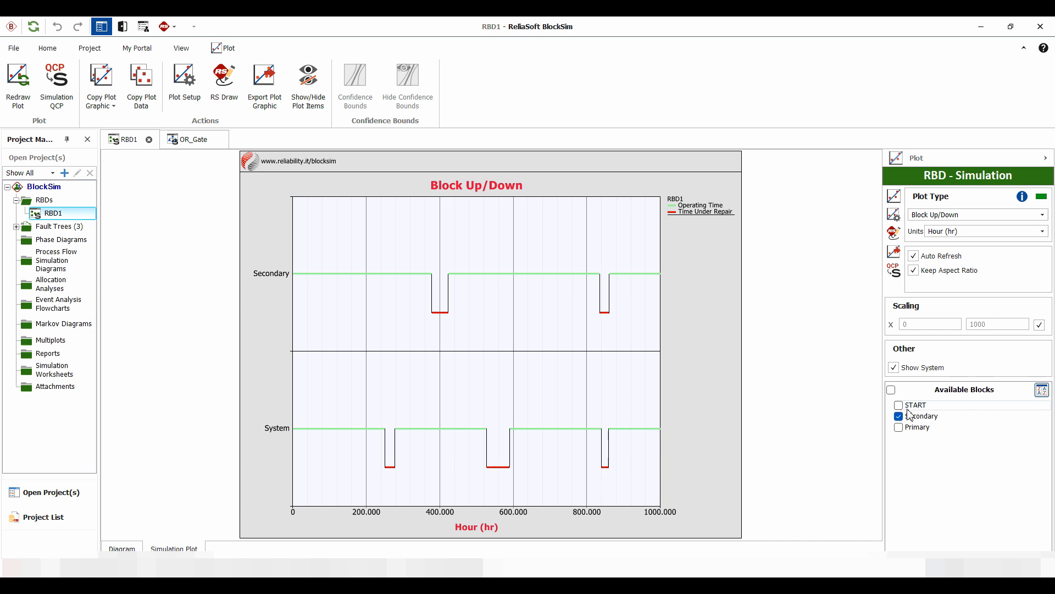
pyautogui.click(900, 428)
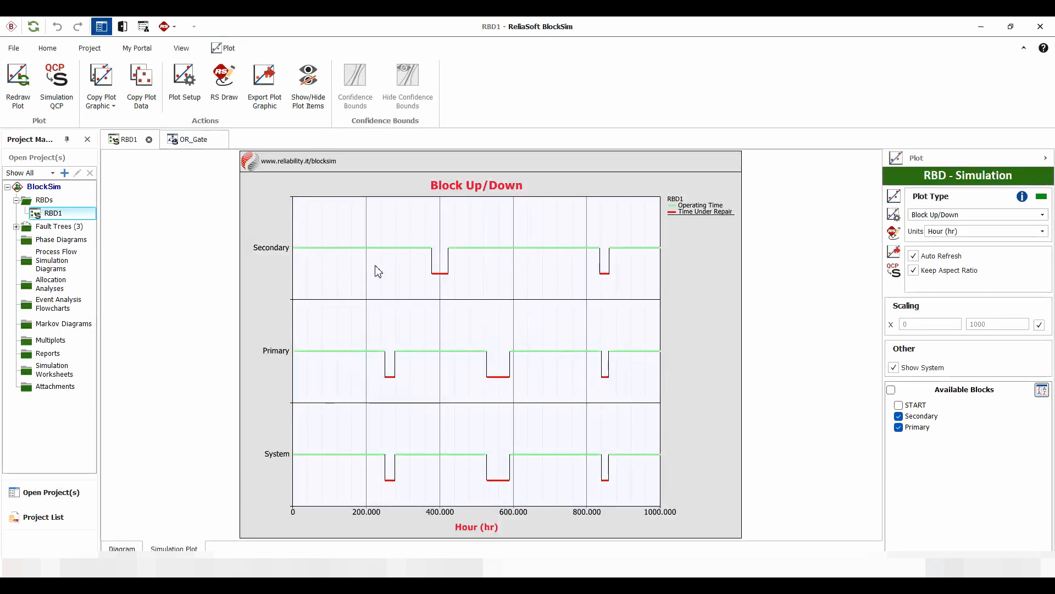
pyautogui.moveTo(354, 358)
pyautogui.moveTo(459, 352)
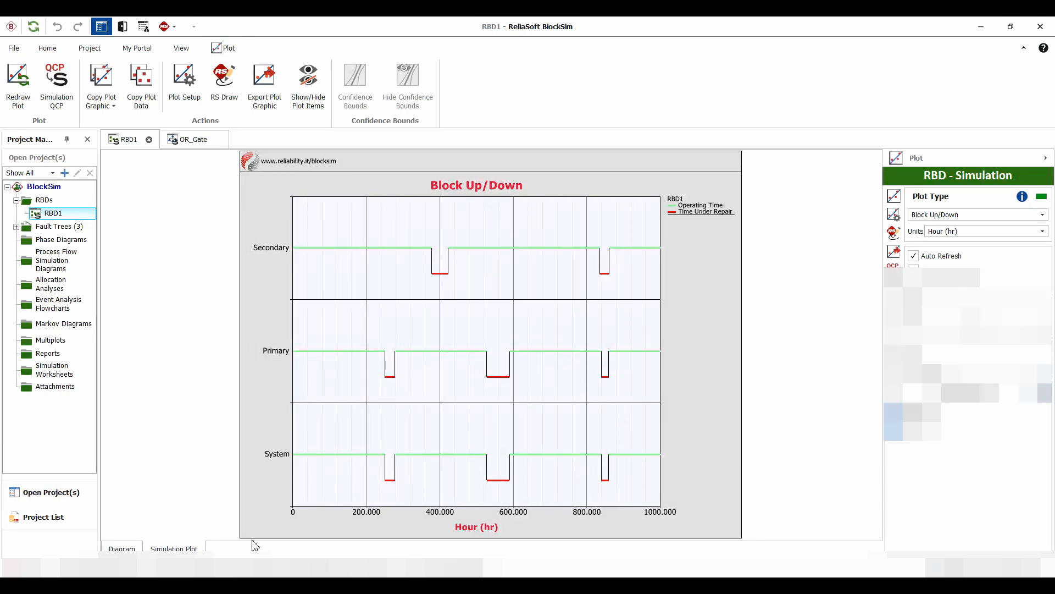
# Return to the diagram, set the upper Primary block as failed to check its mirrored block, and restore it to working.
pyautogui.click(121, 548)
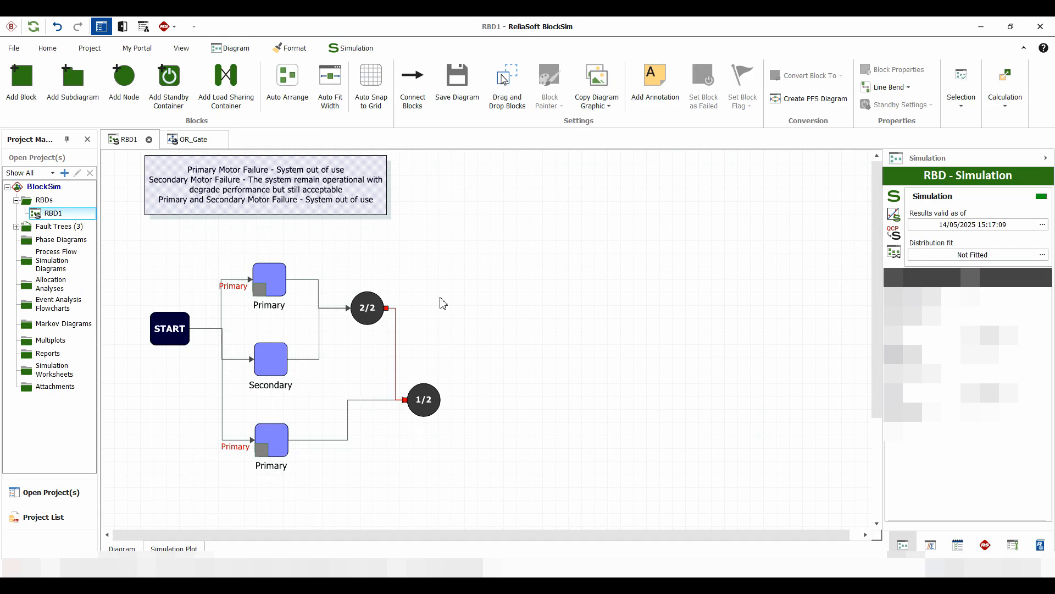
pyautogui.click(387, 254)
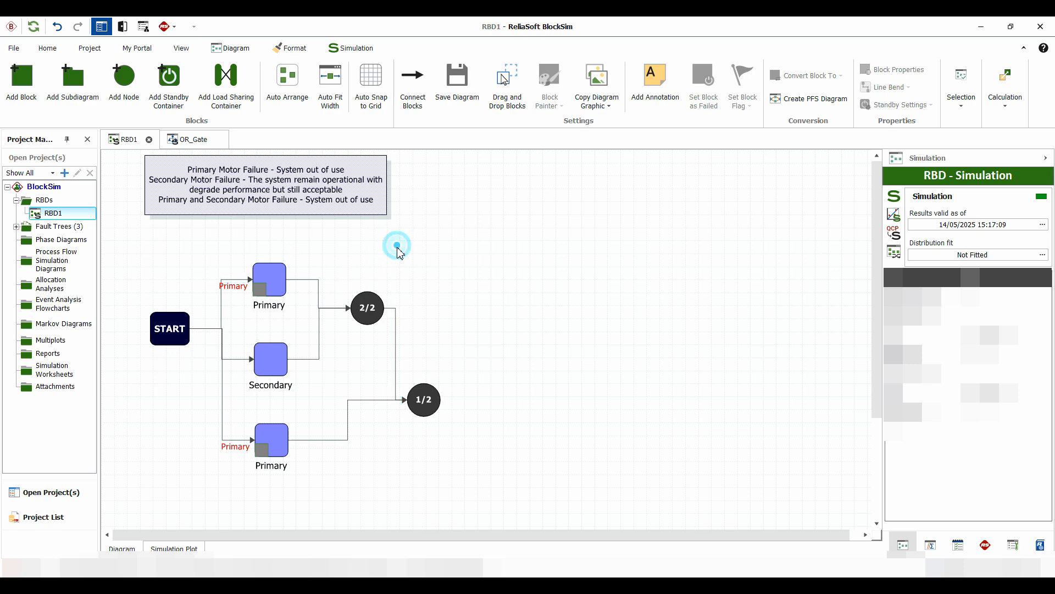
pyautogui.click(271, 281)
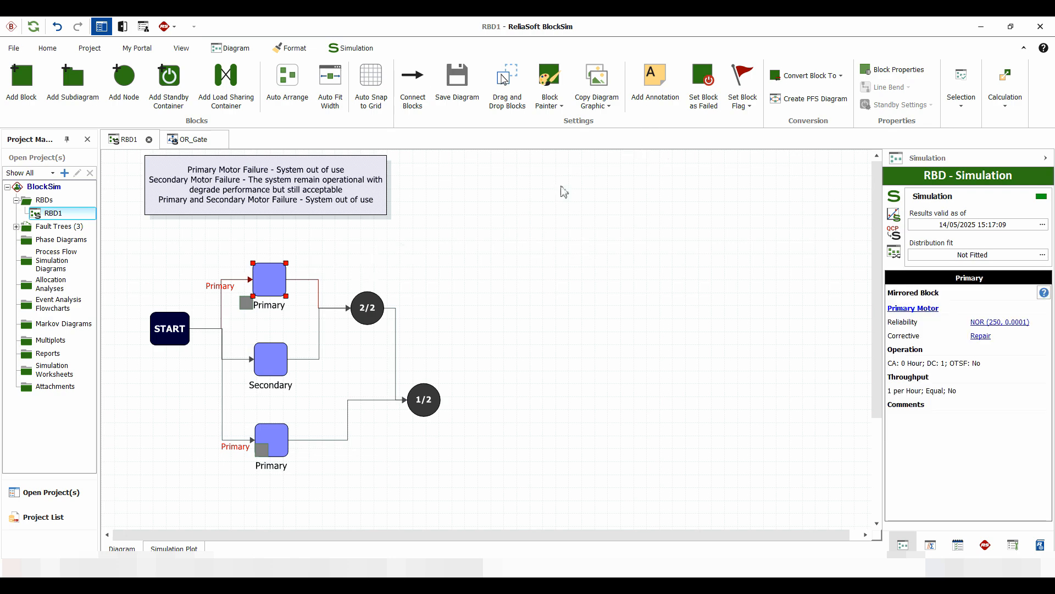
pyautogui.click(703, 83)
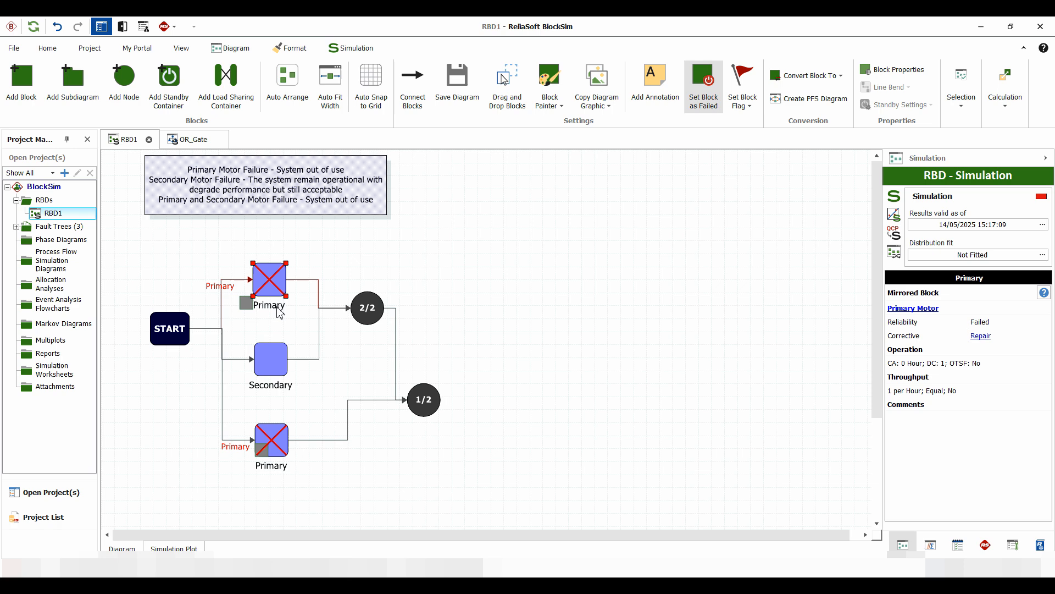
pyautogui.click(703, 87)
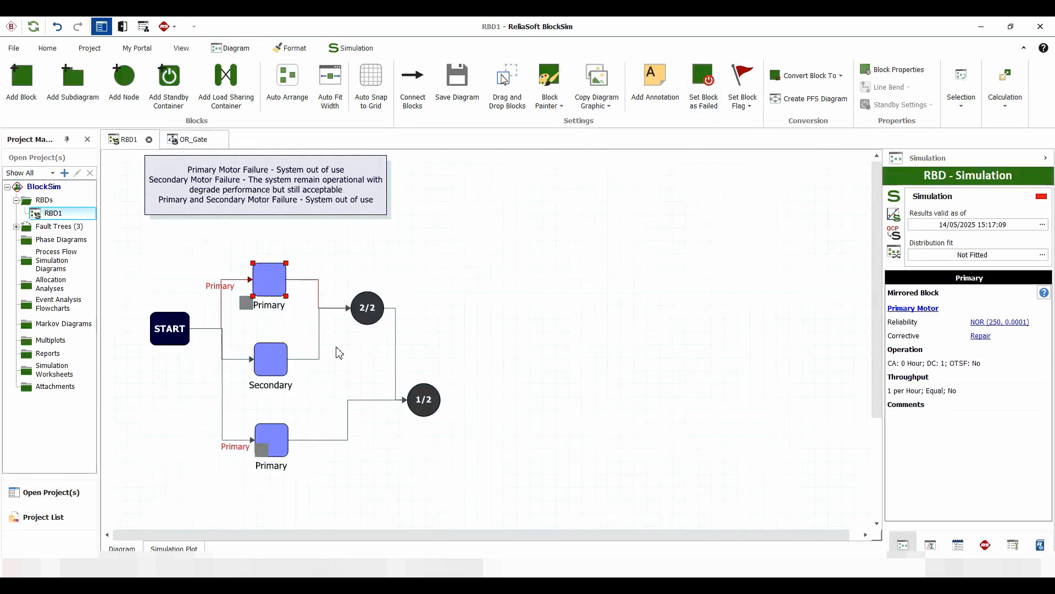
# Set the Secondary block as failed to examine its effect on the paths, and restore it to working.
pyautogui.click(276, 365)
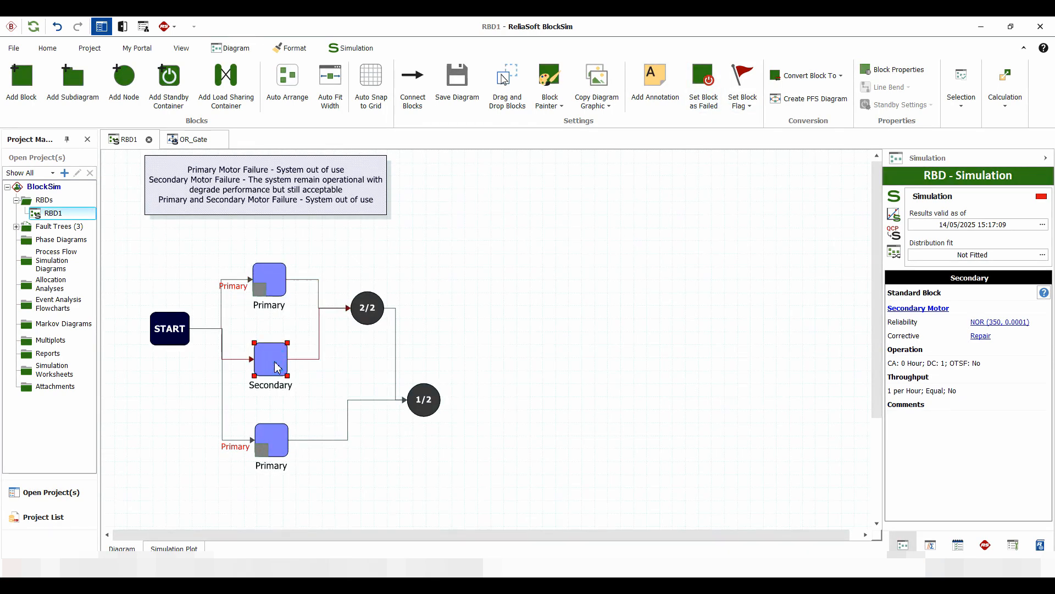
pyautogui.click(703, 87)
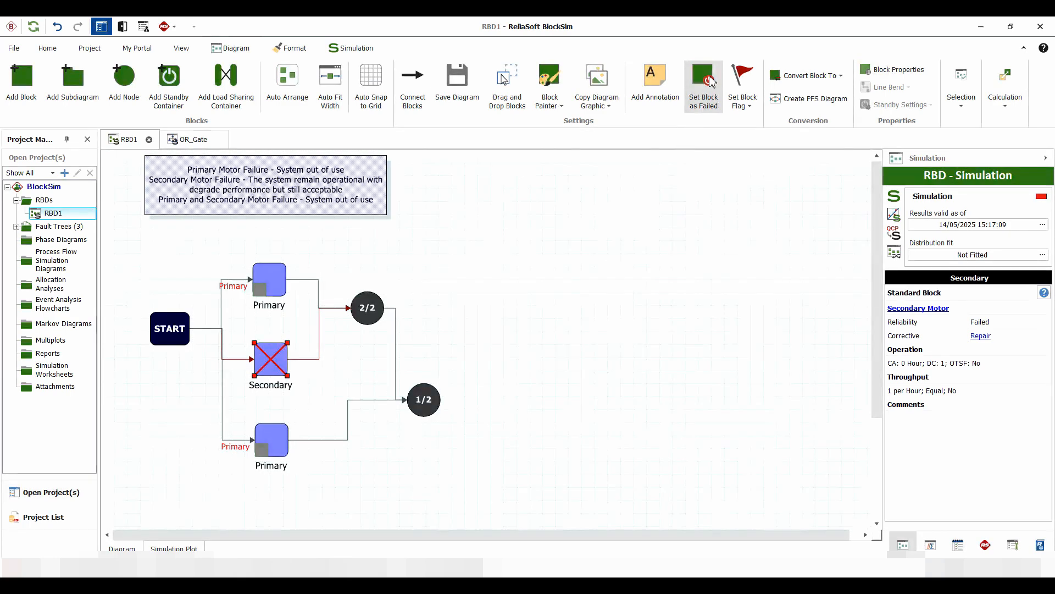
pyautogui.click(703, 93)
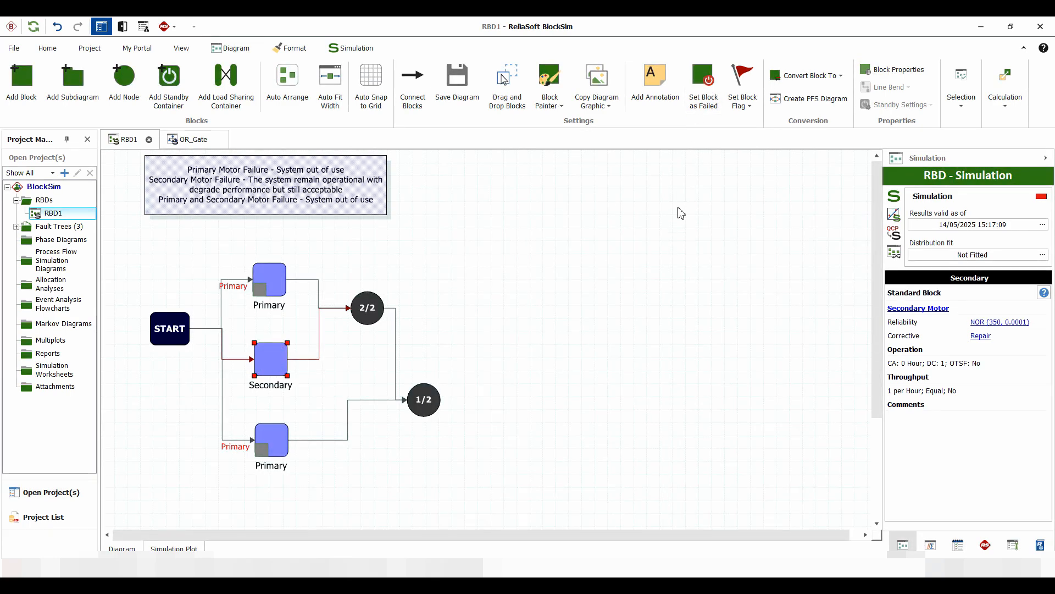